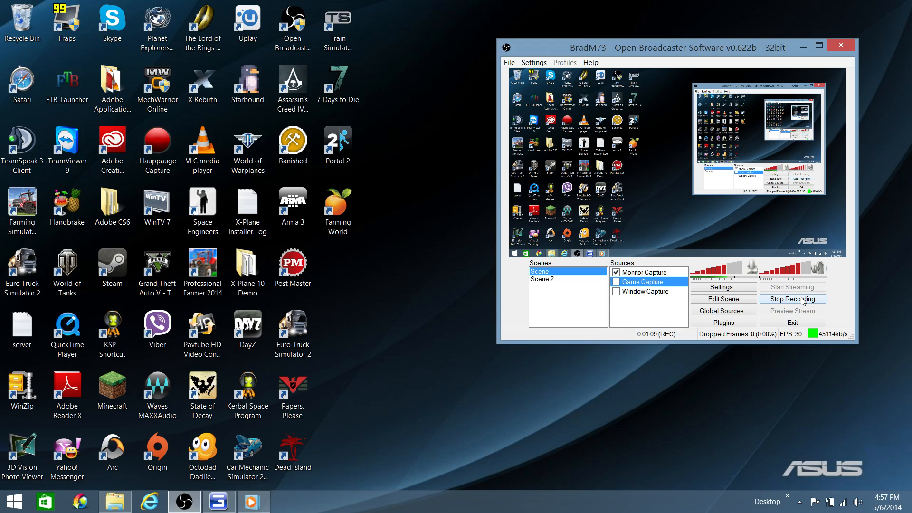
Step: Add a Game Capture source to the current scene, accepting the suggested name Game Capture 2
left_click_drag(760, 44, 731, 44)
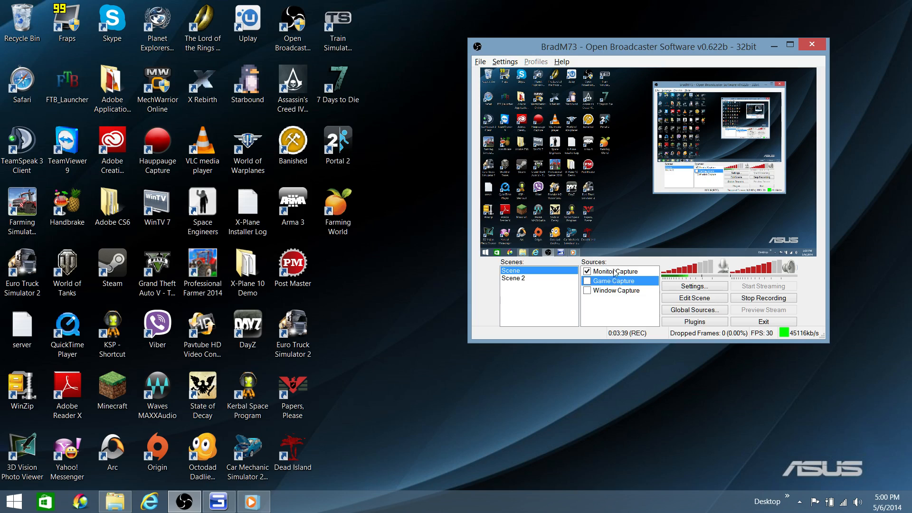
right_click(613, 307)
mouse_move(668, 312)
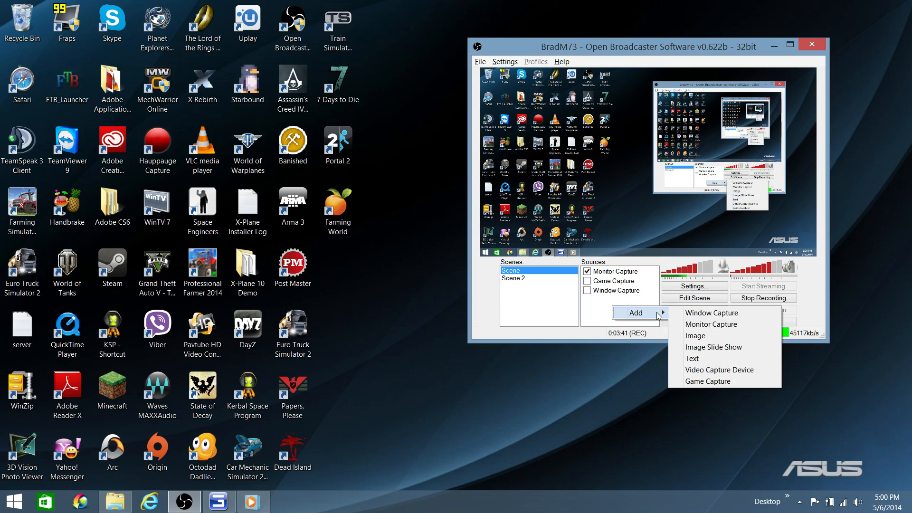
left_click(712, 382)
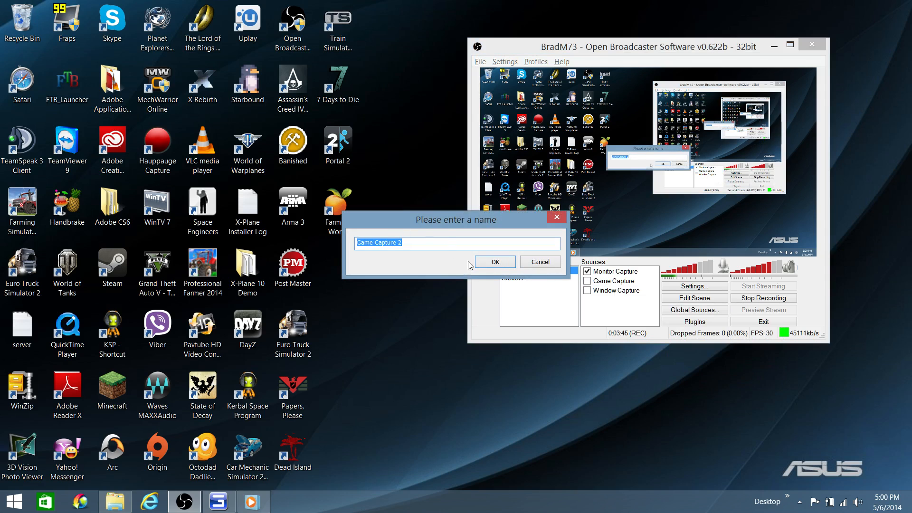
left_click(494, 265)
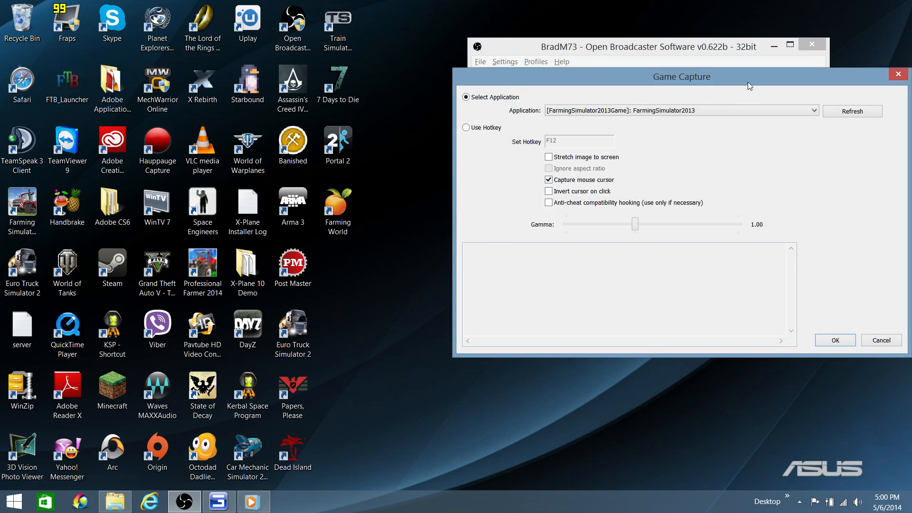
Step: Choose FarmingSimulator2013 as the application to capture for the new game capture source
left_click_drag(748, 83, 409, 107)
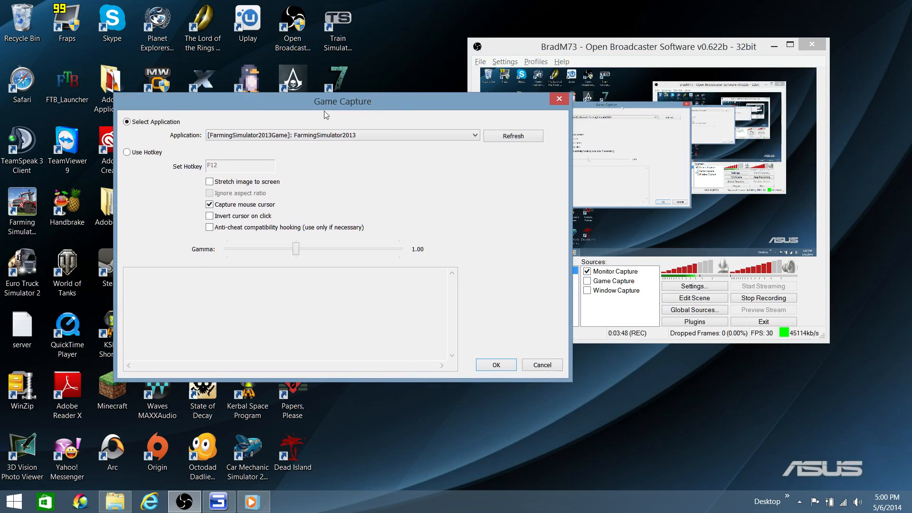
left_click(475, 135)
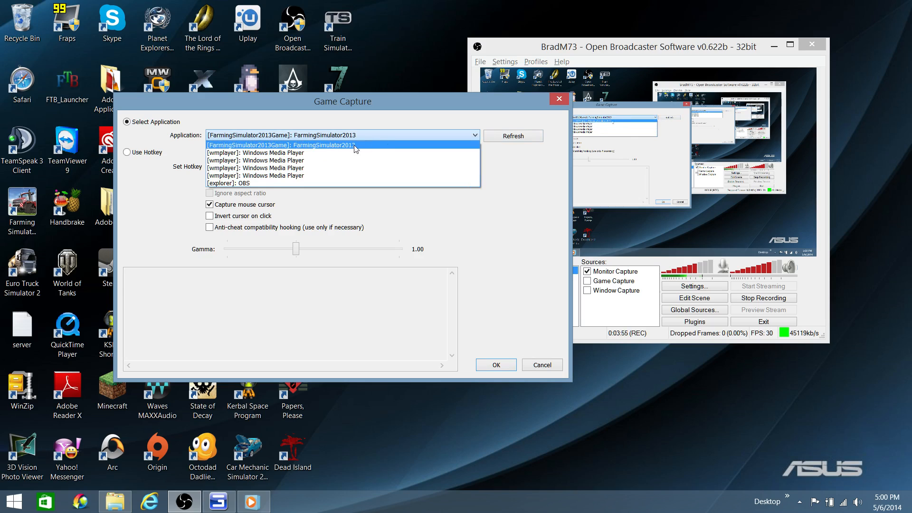
left_click(366, 145)
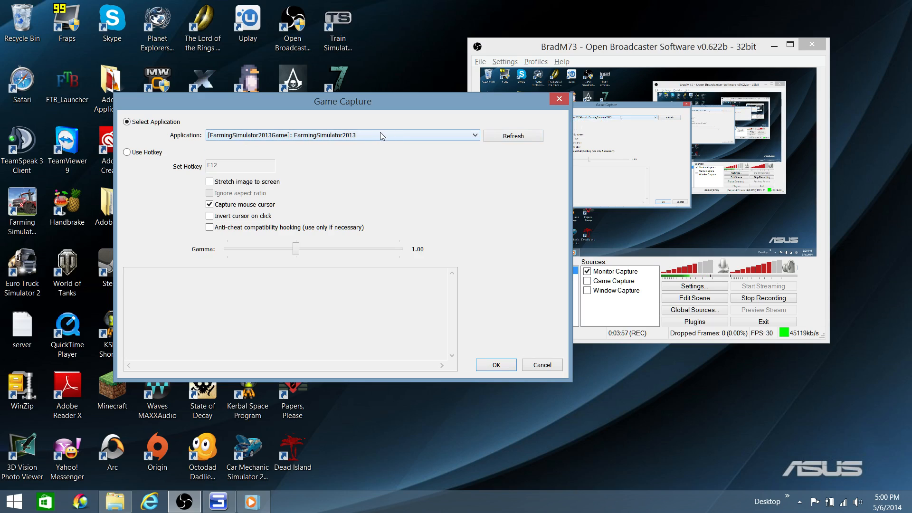
left_click(446, 137)
left_click(447, 135)
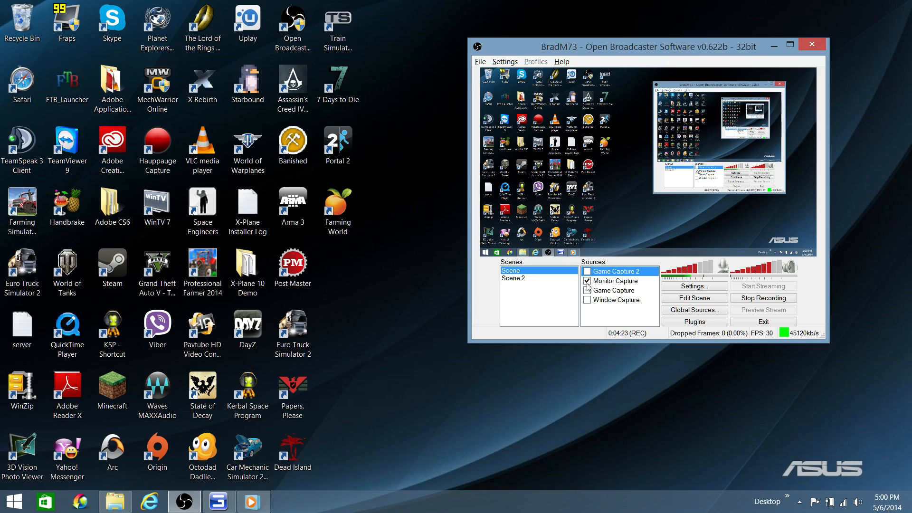
Step: Remove the Game Capture 2 source from the scene's sources
left_click(602, 282)
left_click(636, 274)
right_click(617, 272)
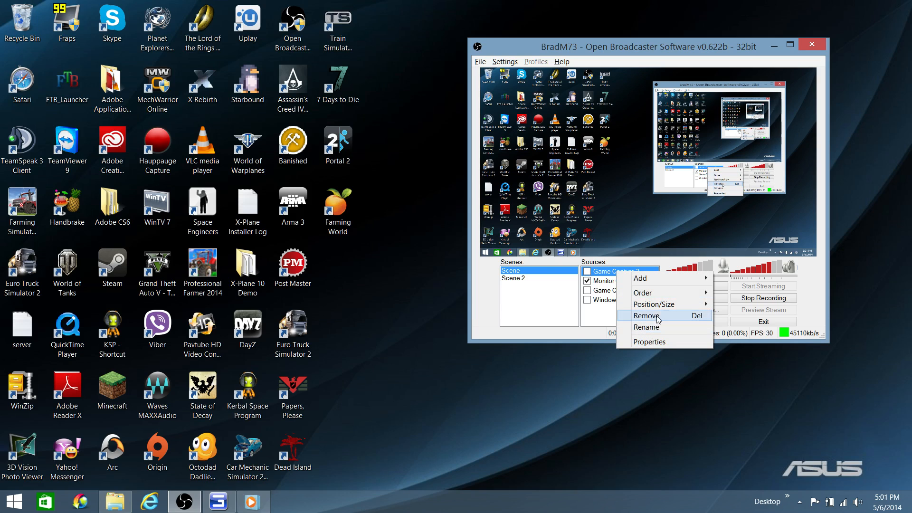
left_click(688, 315)
left_click(475, 292)
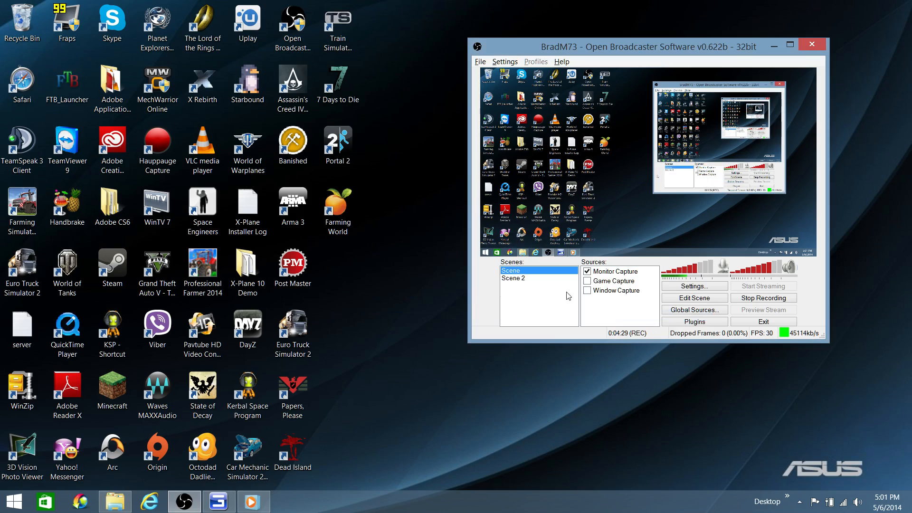
Step: Select the Monitor Capture source and open the Encoding section of the program settings
left_click(631, 273)
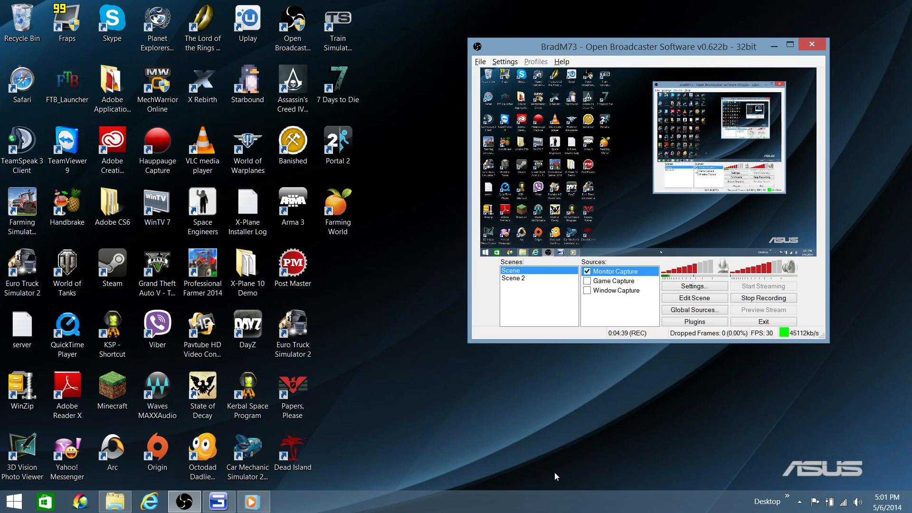
left_click(506, 62)
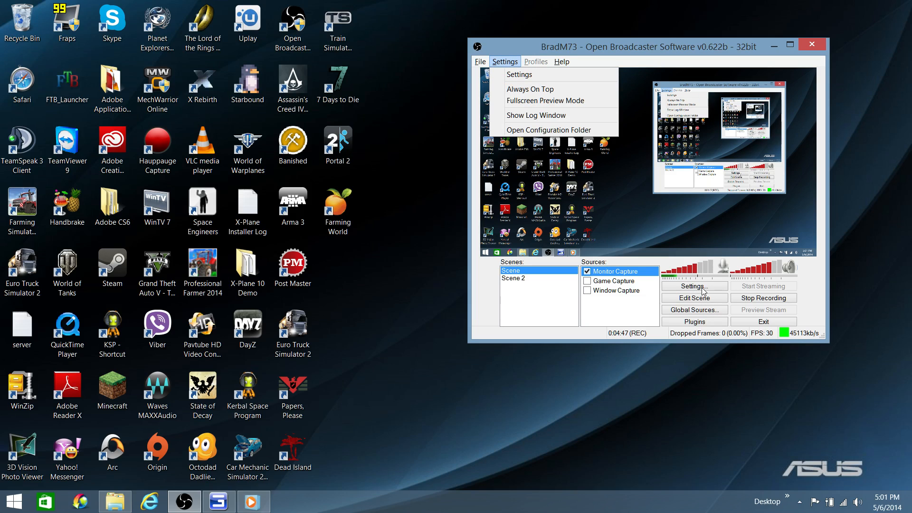
left_click(515, 75)
left_click_drag(532, 45, 366, 39)
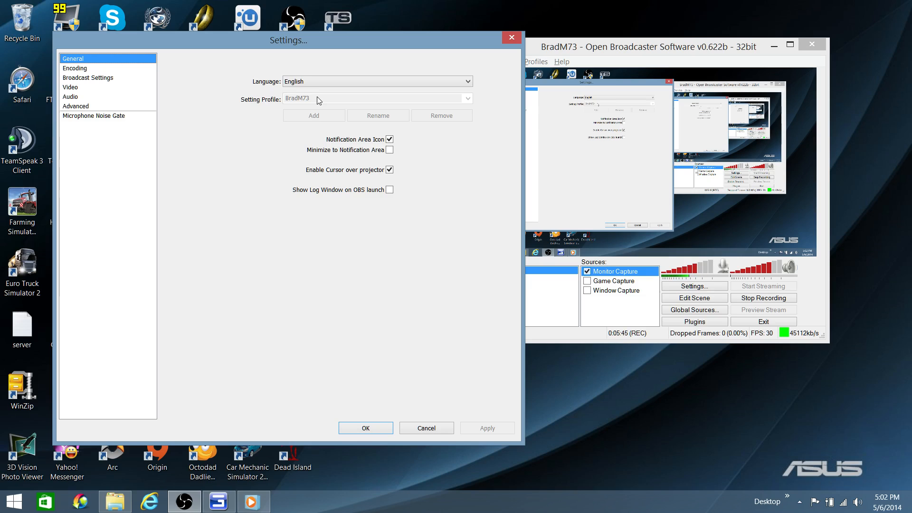
left_click(112, 67)
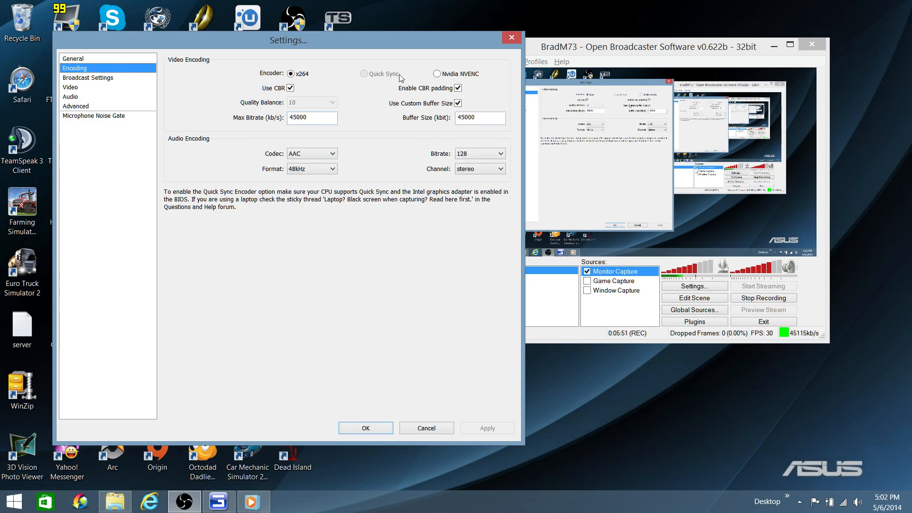
Step: Turn off Use Custom Buffer Size in the video encoding options and switch to the Broadcast Settings section
double_click(463, 120)
left_click(290, 75)
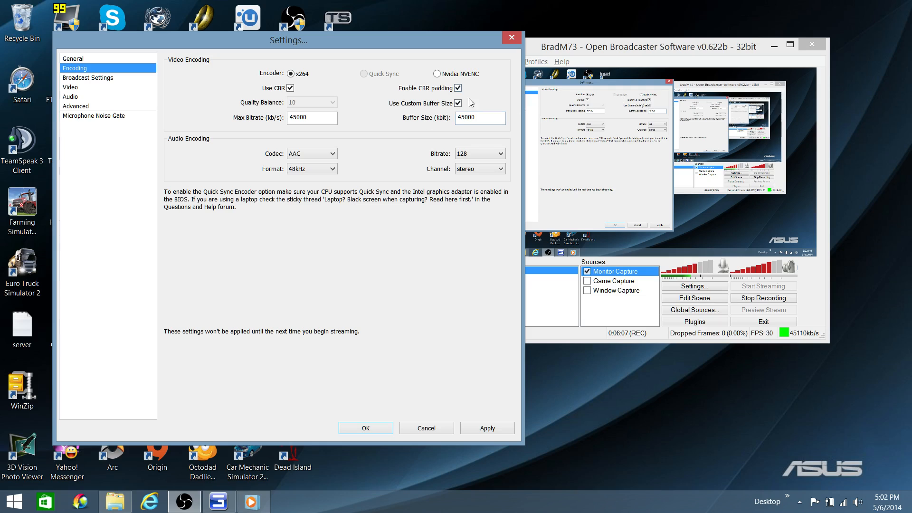
double_click(332, 119)
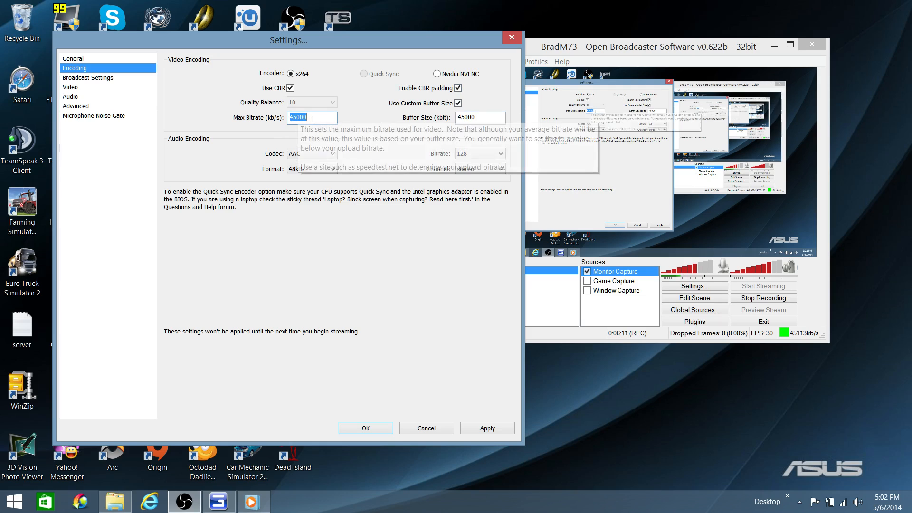
double_click(485, 116)
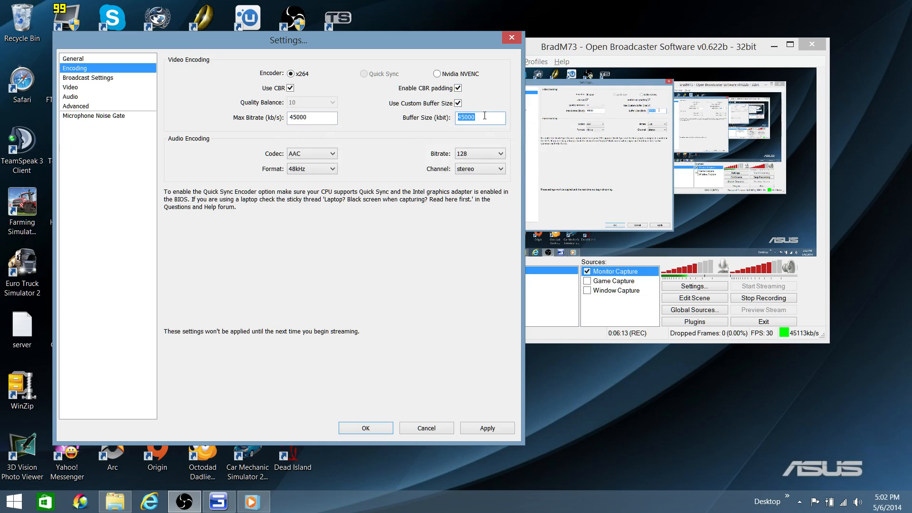
left_click(349, 107)
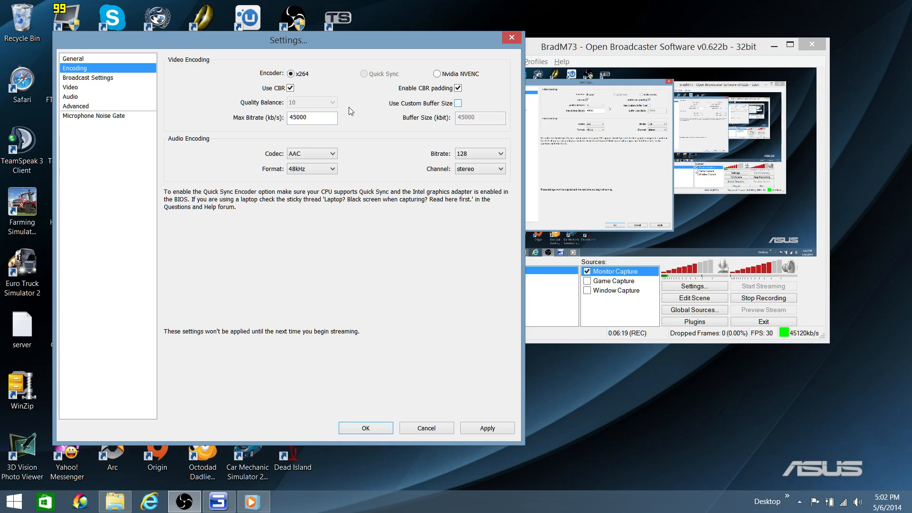
double_click(325, 120)
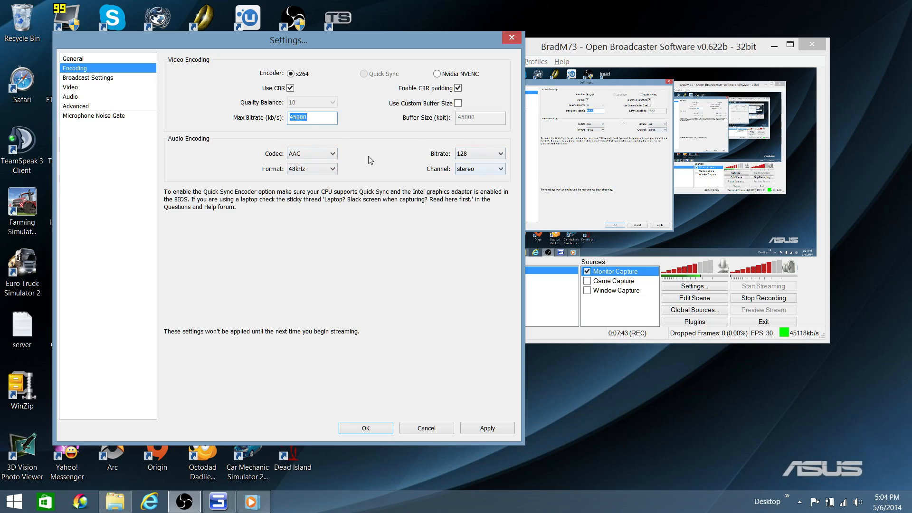
left_click(118, 78)
left_click(481, 292)
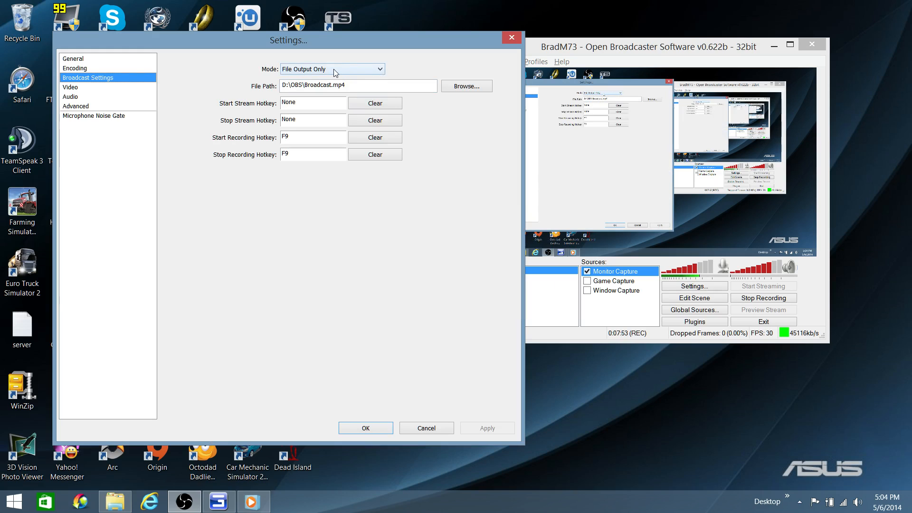
Step: Try Live Stream mode with Twitch / Justin.tv as the streaming service, and set the mode back to File Output Only
left_click(378, 71)
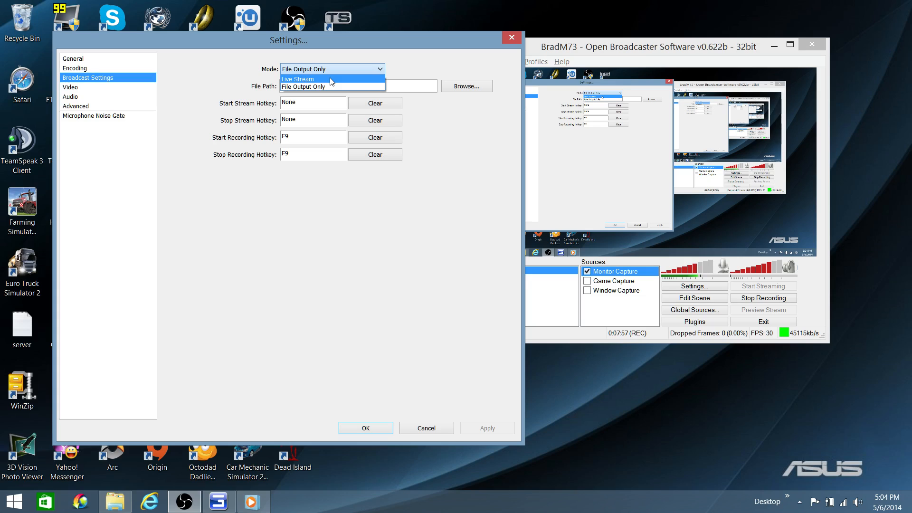
left_click(330, 78)
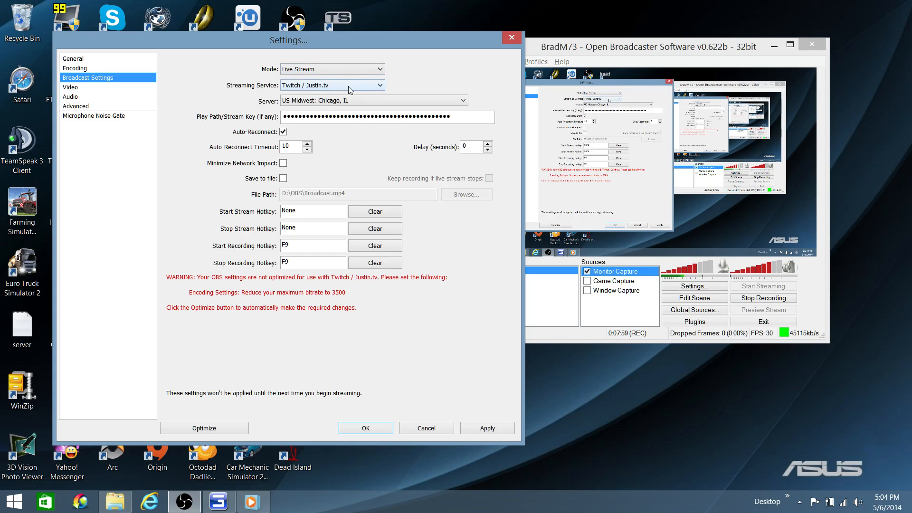
left_click(378, 85)
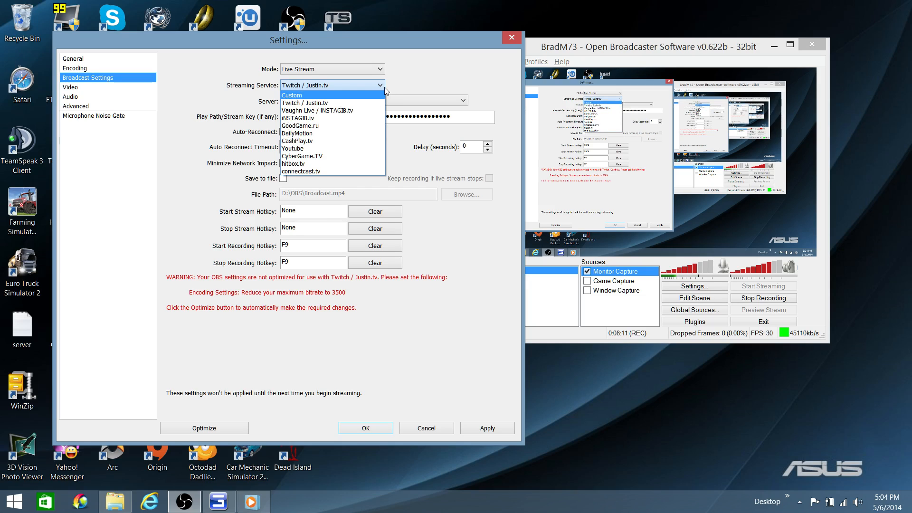
left_click(341, 102)
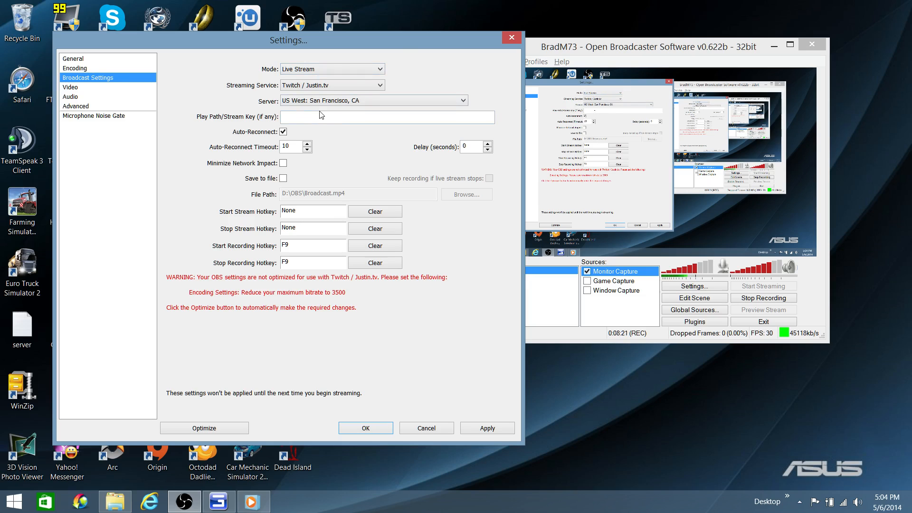
left_click(382, 70)
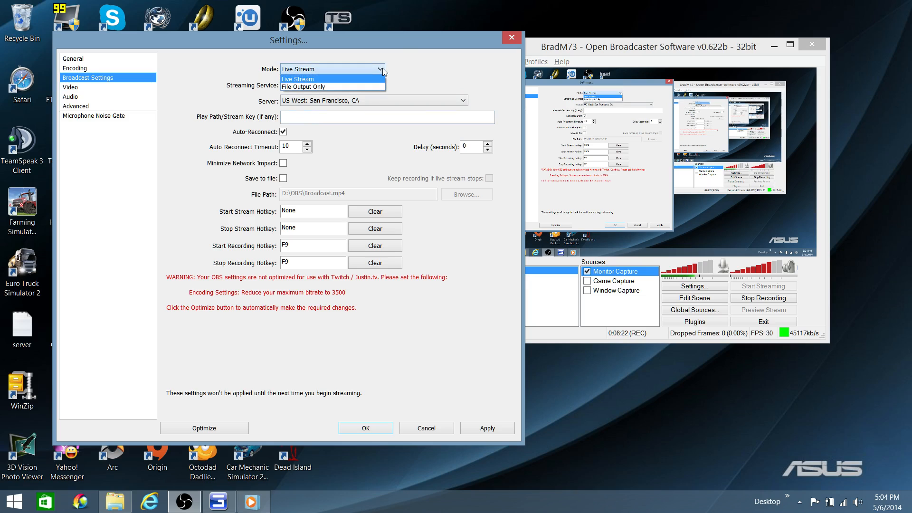
left_click(321, 86)
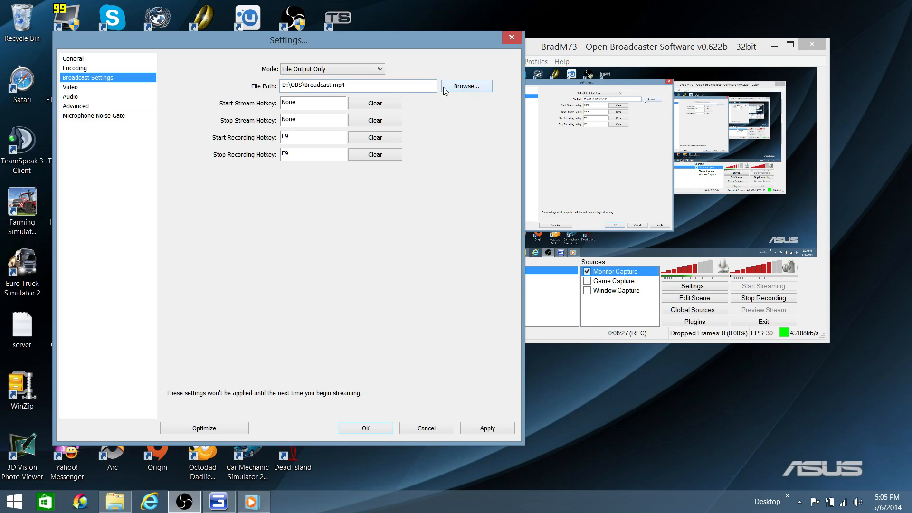
Step: Examine the recording's file path in the broadcast settings, including its drive, folder and file name parts
double_click(347, 85)
double_click(347, 85)
left_click(347, 85)
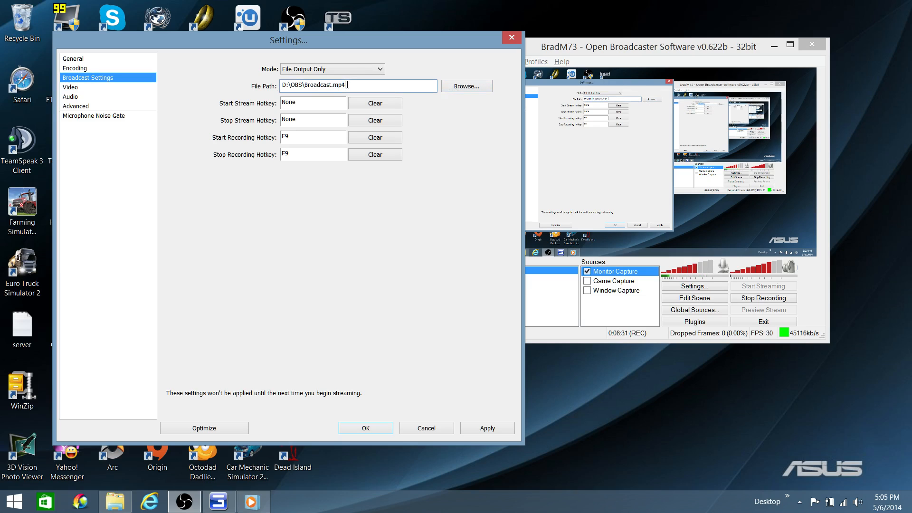
left_click(306, 84)
left_click_drag(306, 84, 238, 86)
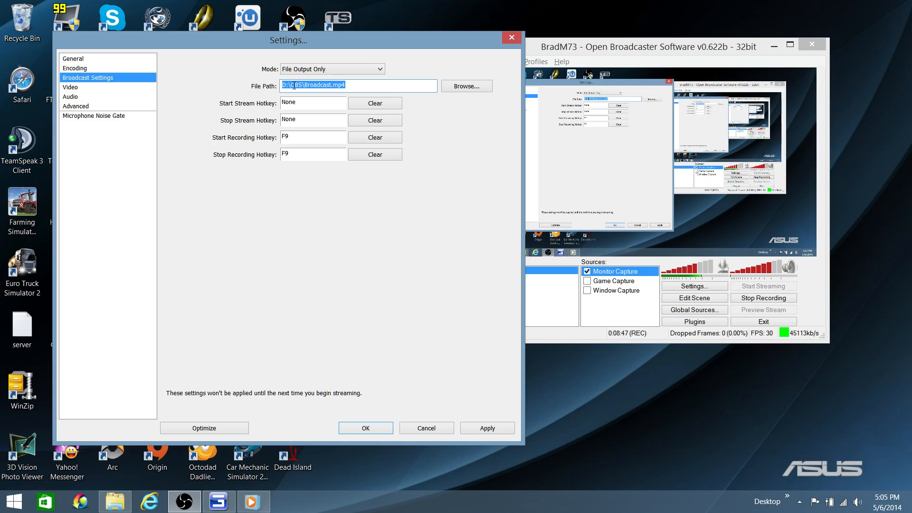
left_click_drag(302, 85, 282, 86)
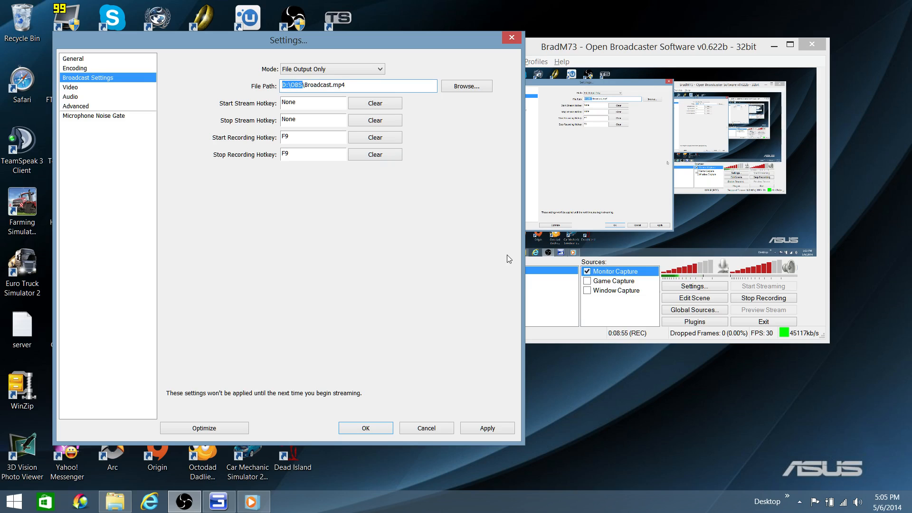
left_click_drag(382, 90, 230, 86)
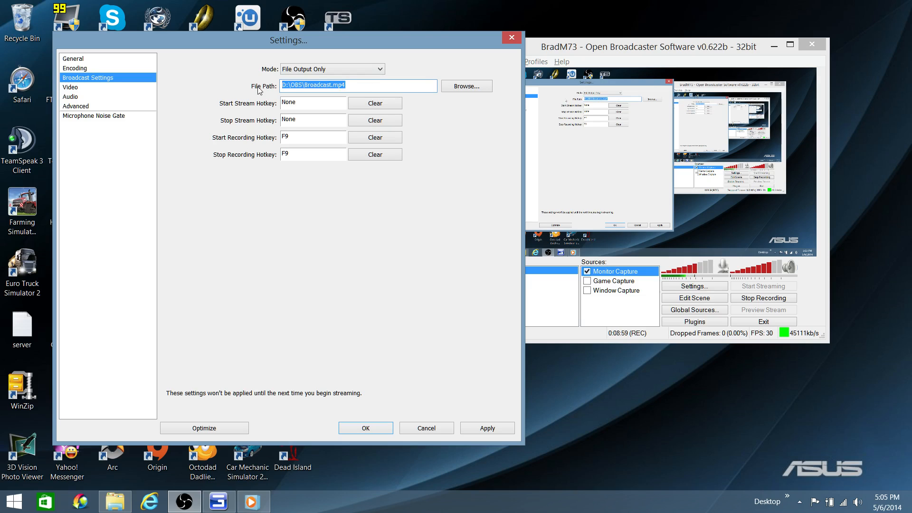
left_click(303, 89)
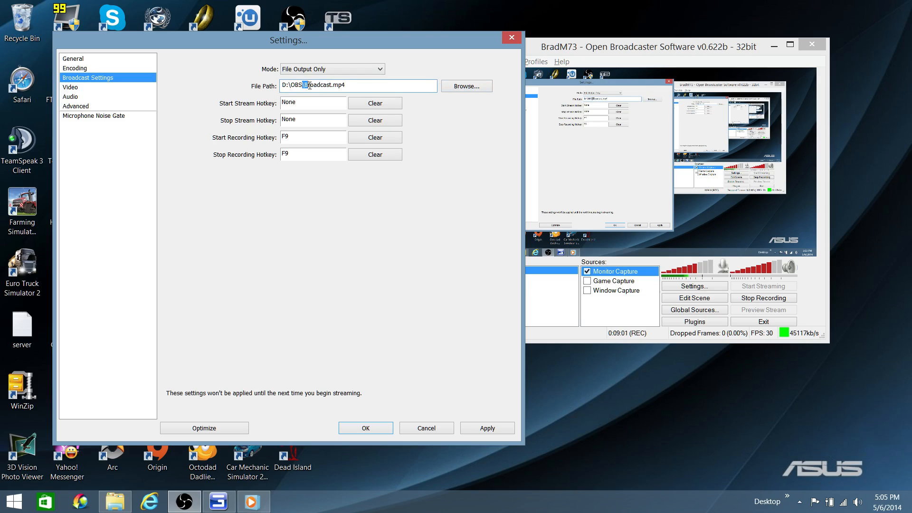
left_click_drag(304, 85, 332, 82)
double_click(374, 89)
left_click(374, 88)
left_click_drag(373, 89, 182, 91)
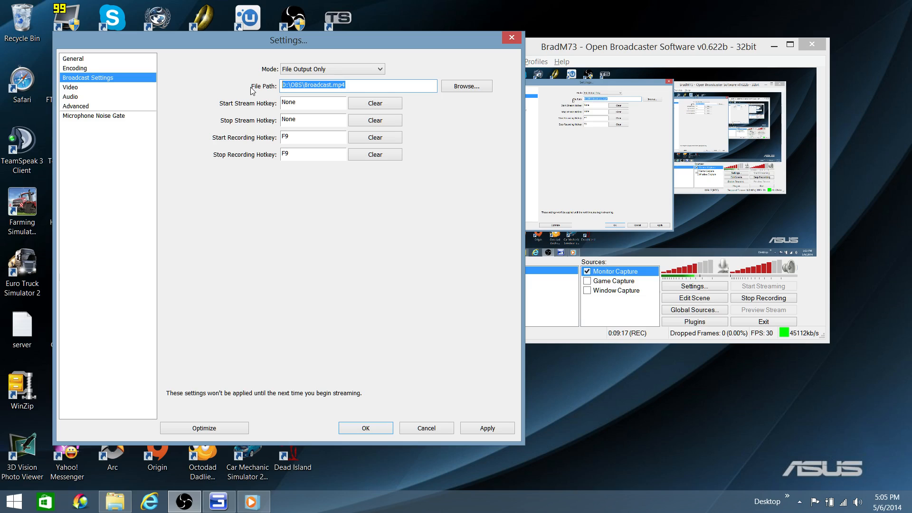
left_click_drag(252, 91, 386, 84)
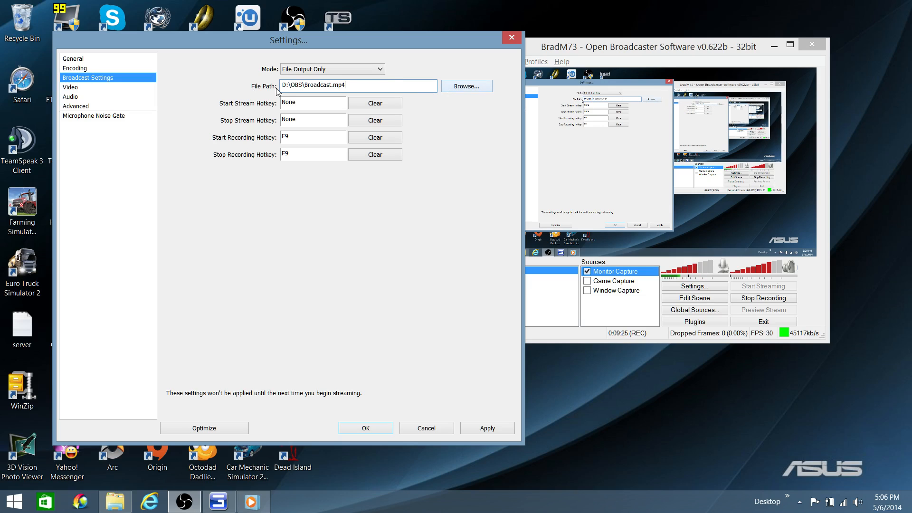
left_click_drag(388, 87, 176, 85)
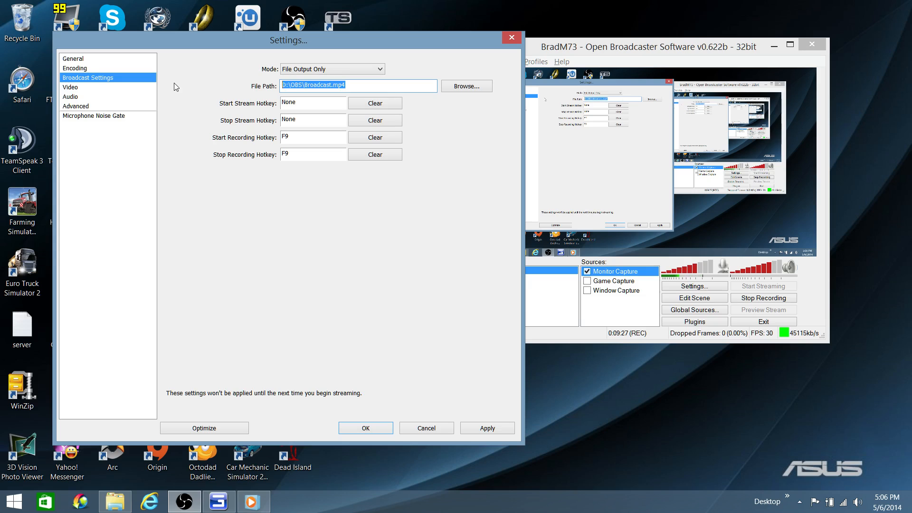
Step: Browse for the recording's output file in the OBS folder on drive D and compare Broadcast (11) with PF2014 S2 Ep3
left_click(468, 87)
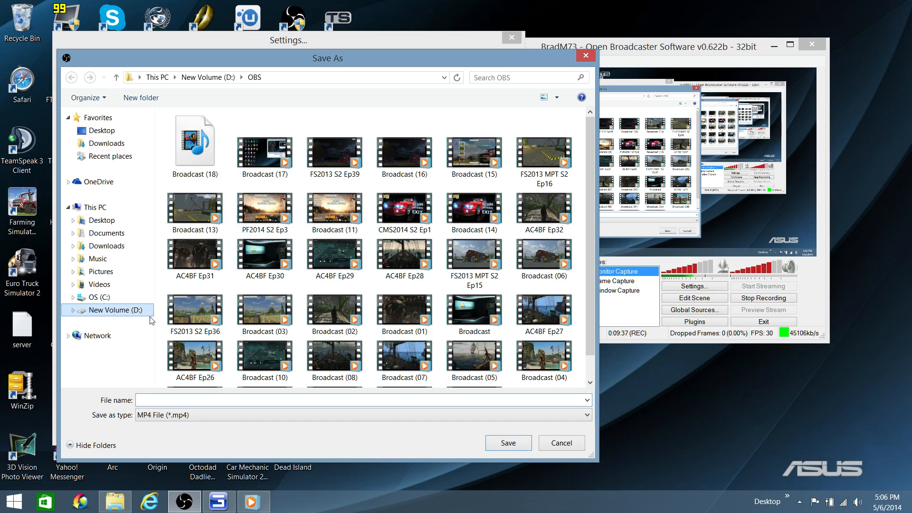
left_click_drag(597, 459, 640, 477)
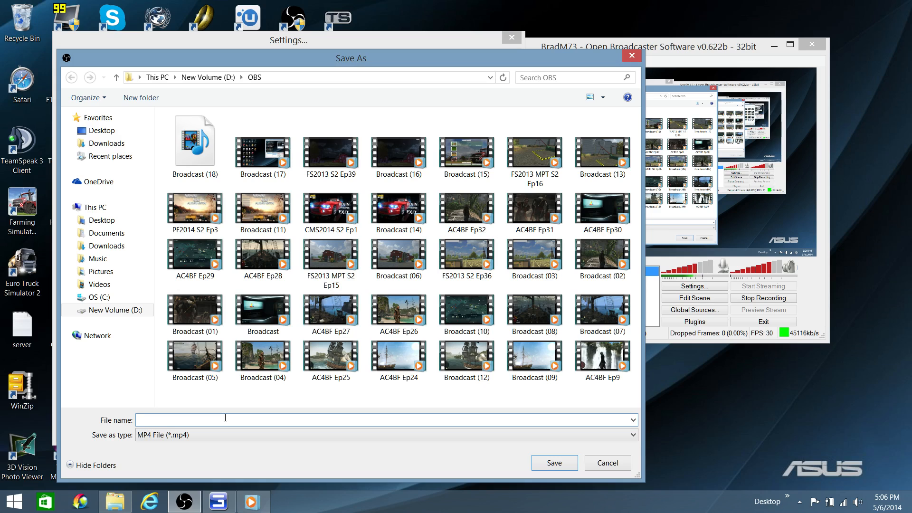
left_click(258, 215)
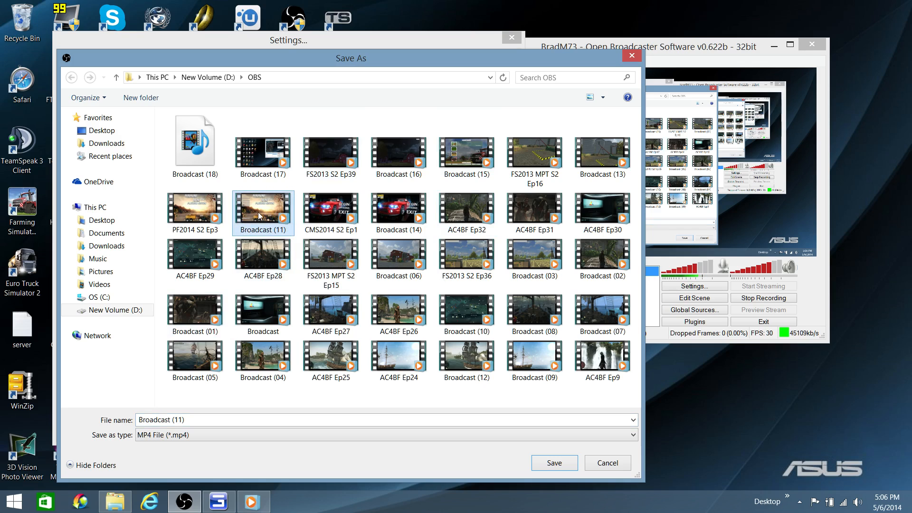
left_click(202, 209)
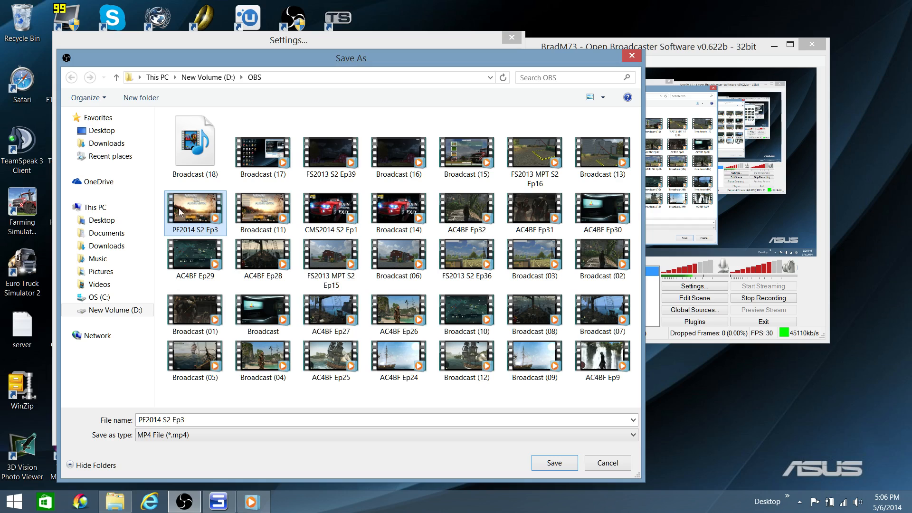
left_click(256, 207)
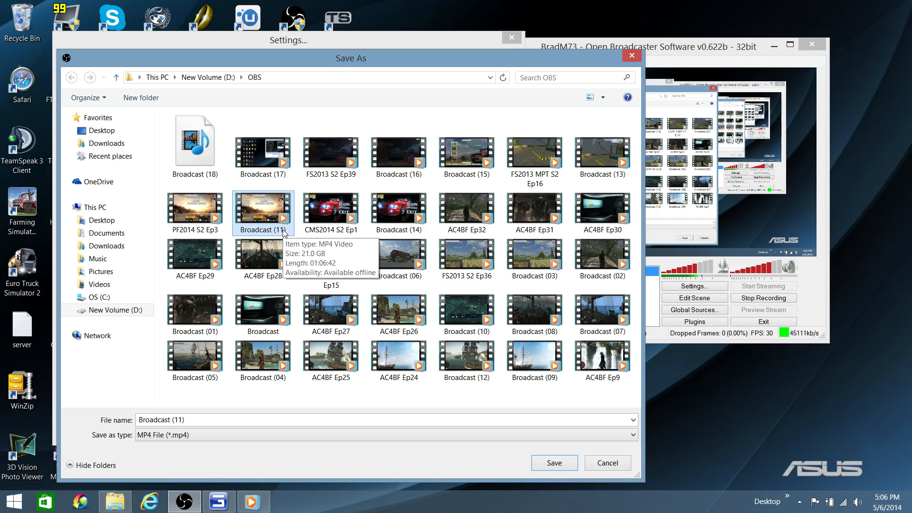
left_click(190, 205)
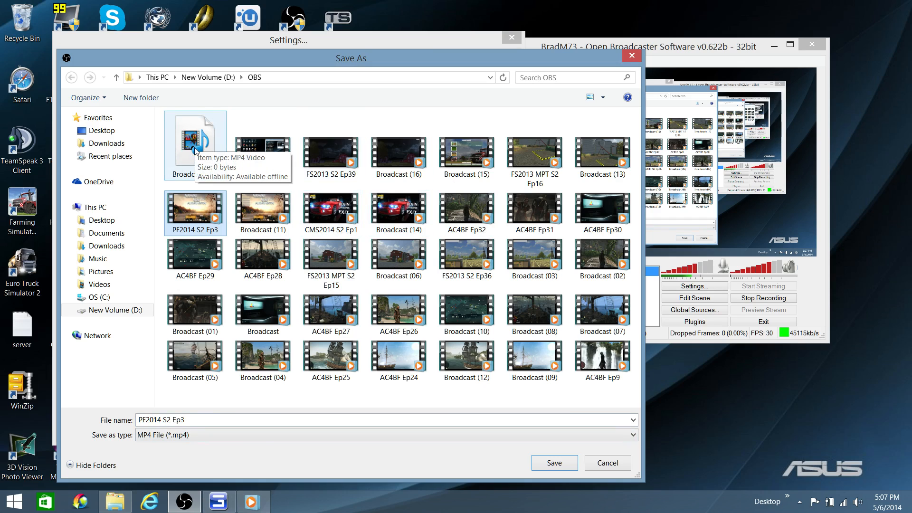
Step: Examine the output file name entry and the details of CMS2014 S2 Ep1, and leave the file selection without saving
left_click(272, 416)
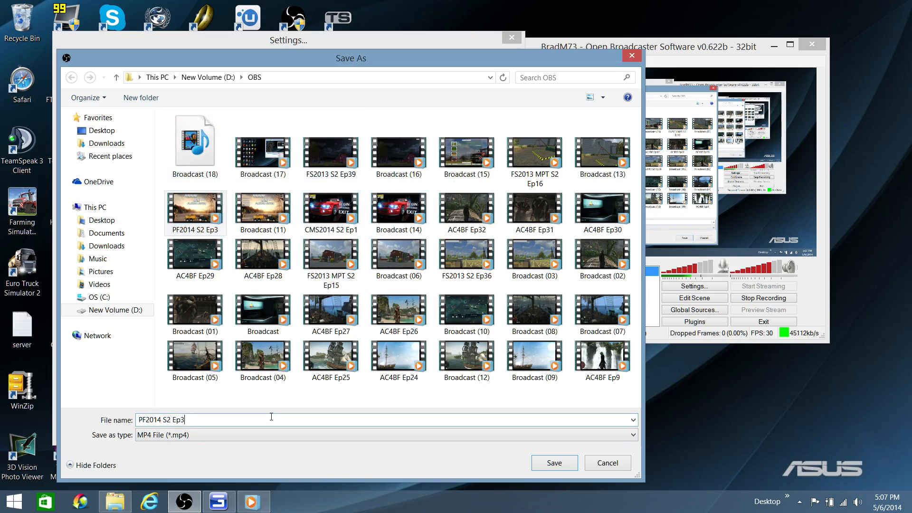
double_click(271, 416)
double_click(272, 417)
double_click(271, 417)
left_click(271, 417)
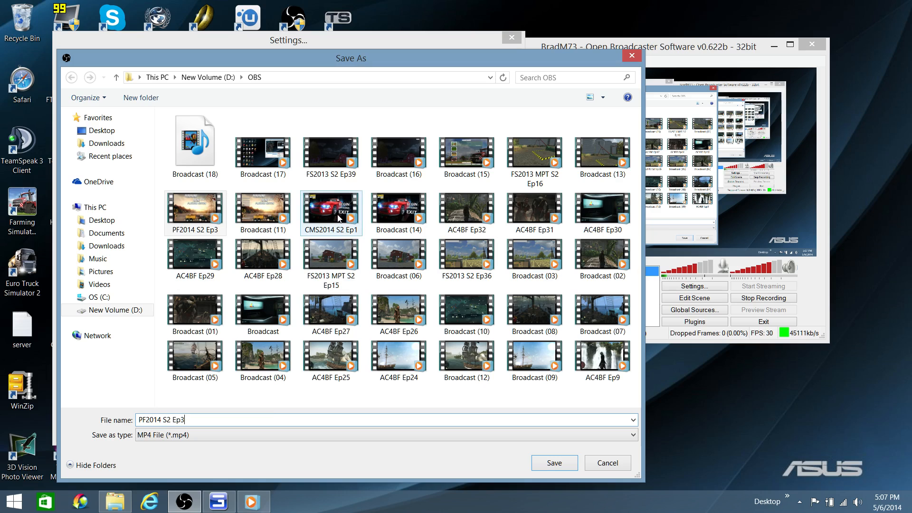
double_click(195, 421)
triple_click(194, 421)
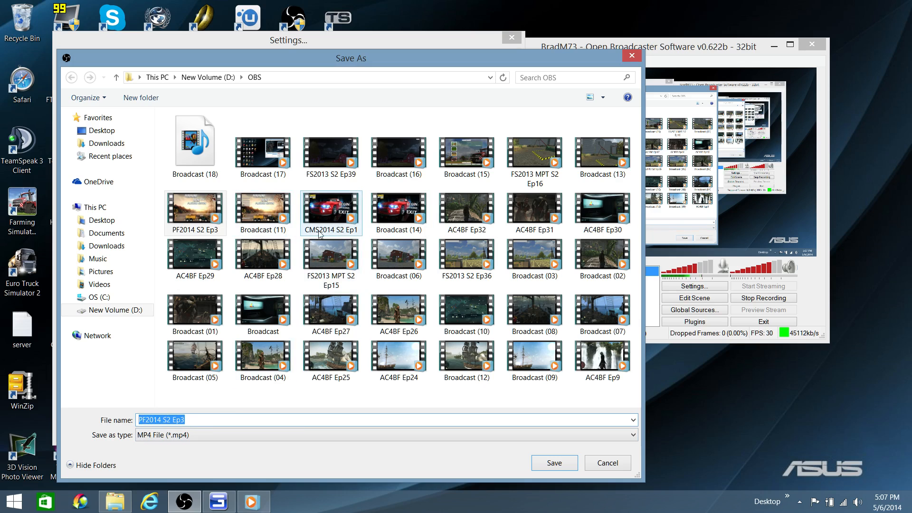
mouse_move(344, 225)
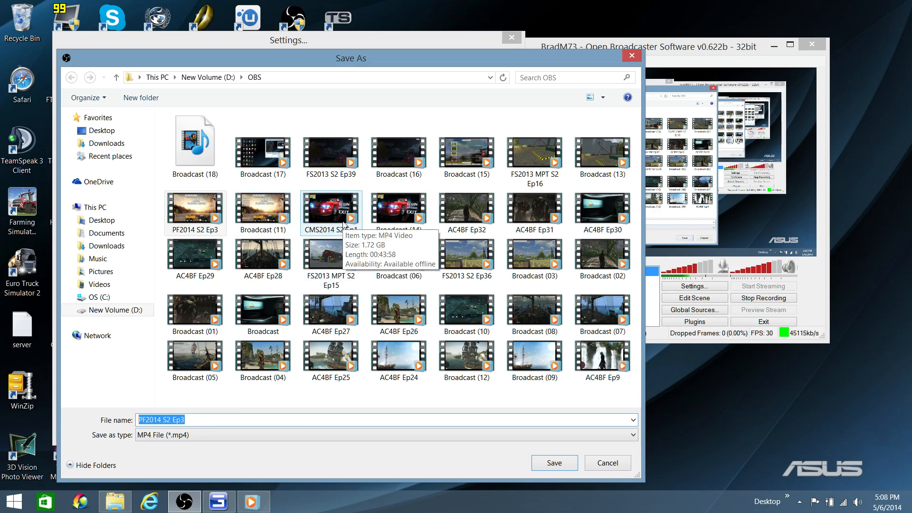
left_click(217, 424)
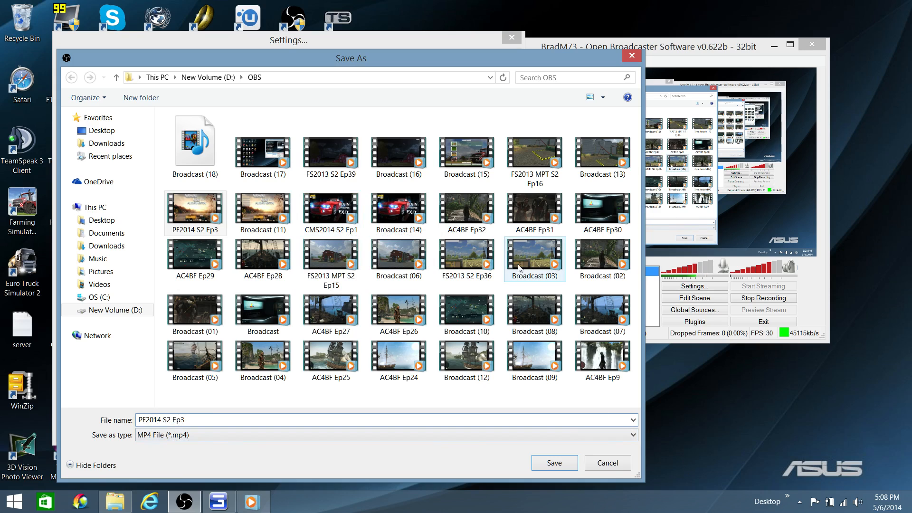
left_click(613, 465)
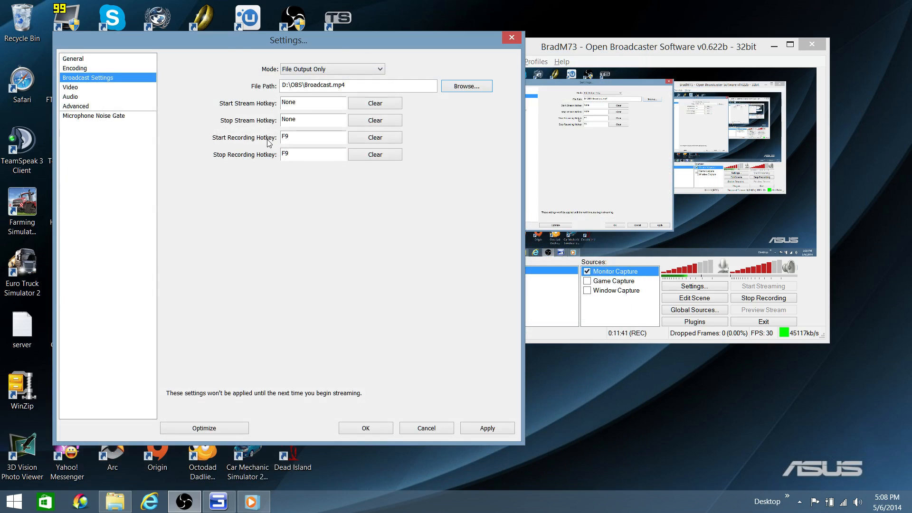
Step: Review the recording hotkey, discard the broadcast changes, and inspect the video adapter choices, custom base resolution and FPS in the Video settings
left_click(296, 138)
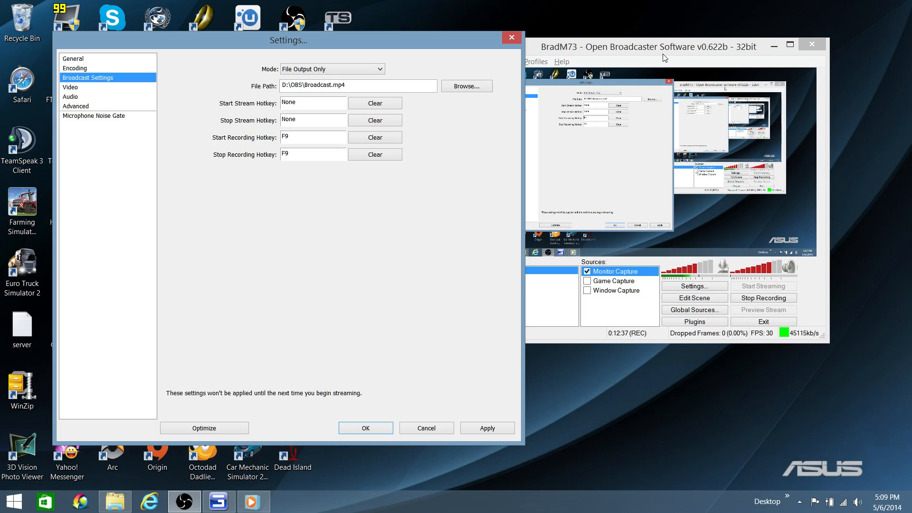
left_click(102, 88)
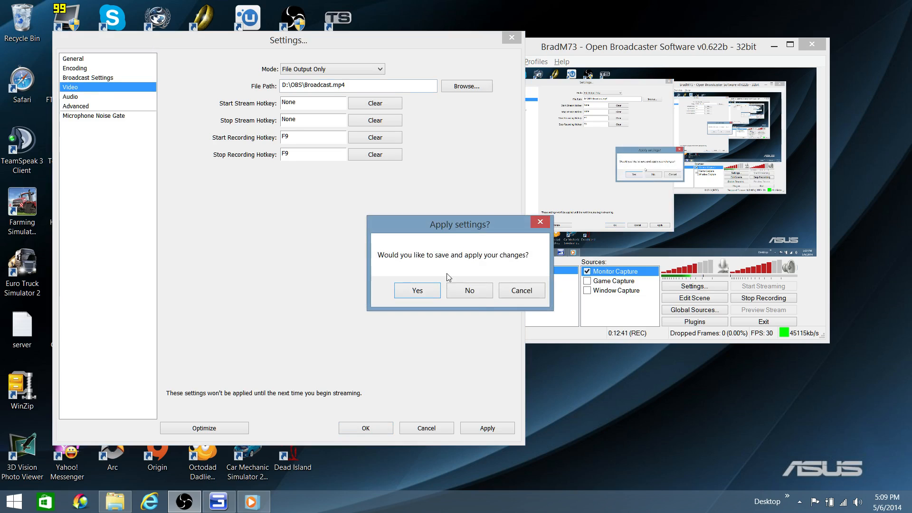
left_click(475, 294)
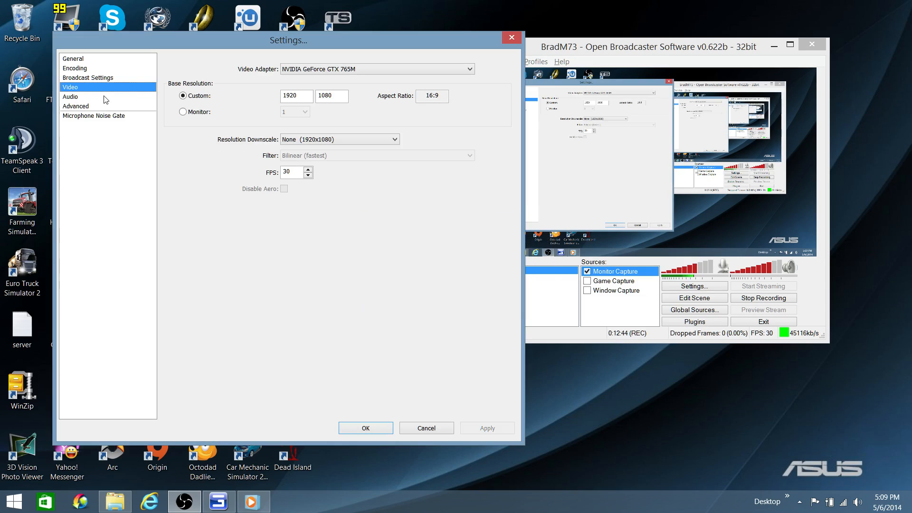
left_click(444, 70)
left_click(443, 70)
left_click(445, 68)
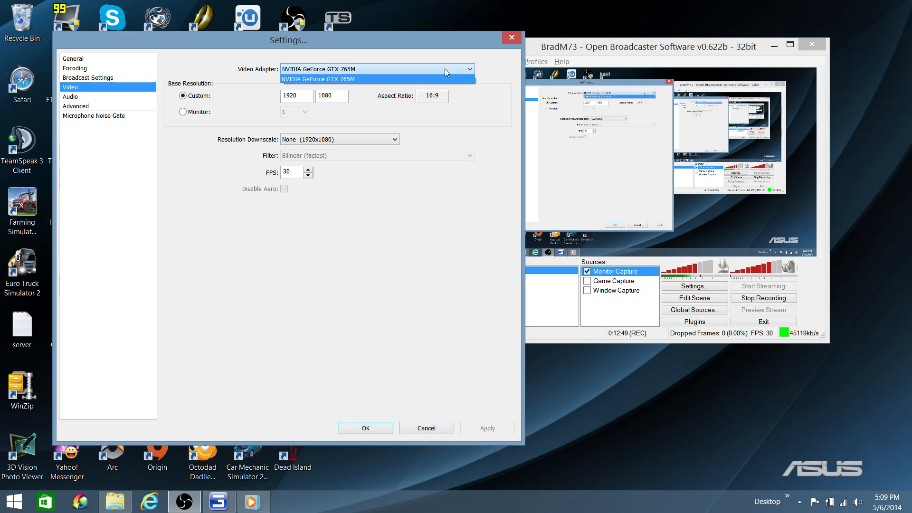
left_click(445, 68)
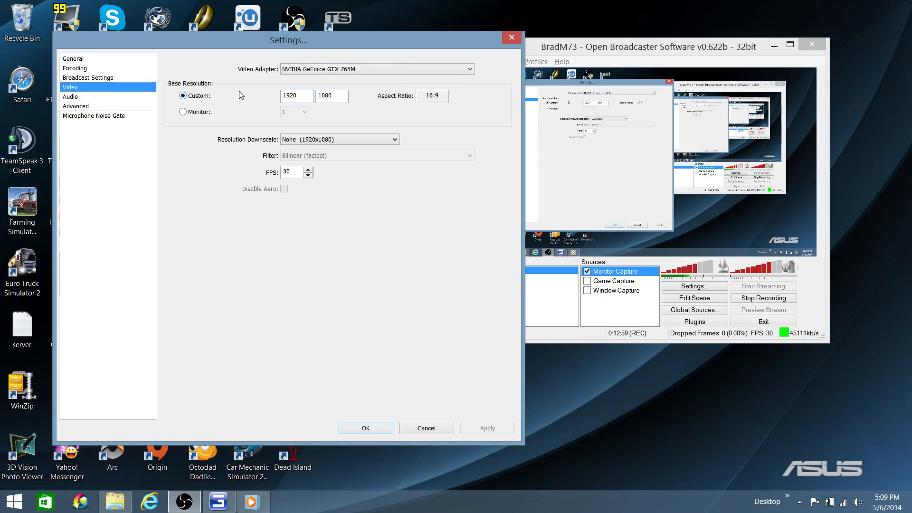
left_click_drag(302, 93, 293, 94)
double_click(287, 172)
Step: Choose Microphone (Logitech G35 Headset) as the microphone/auxiliary device in the Audio settings
left_click(113, 99)
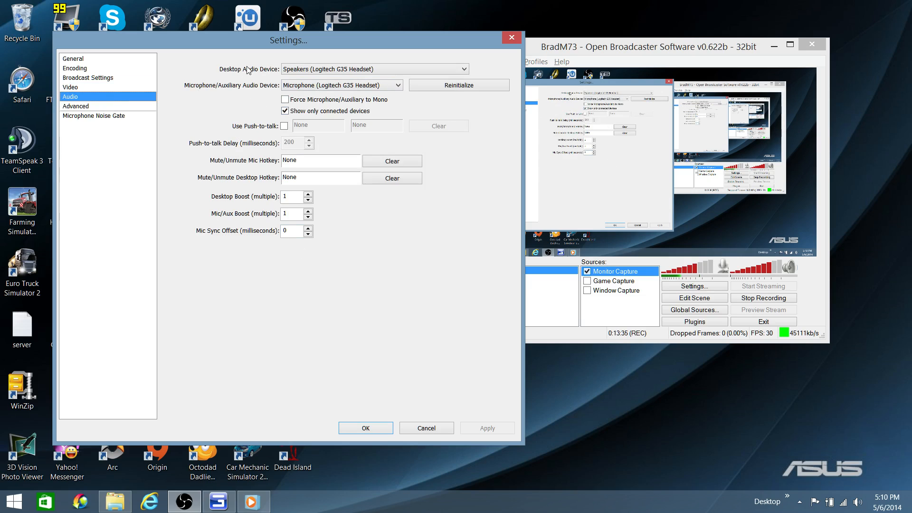
left_click(312, 87)
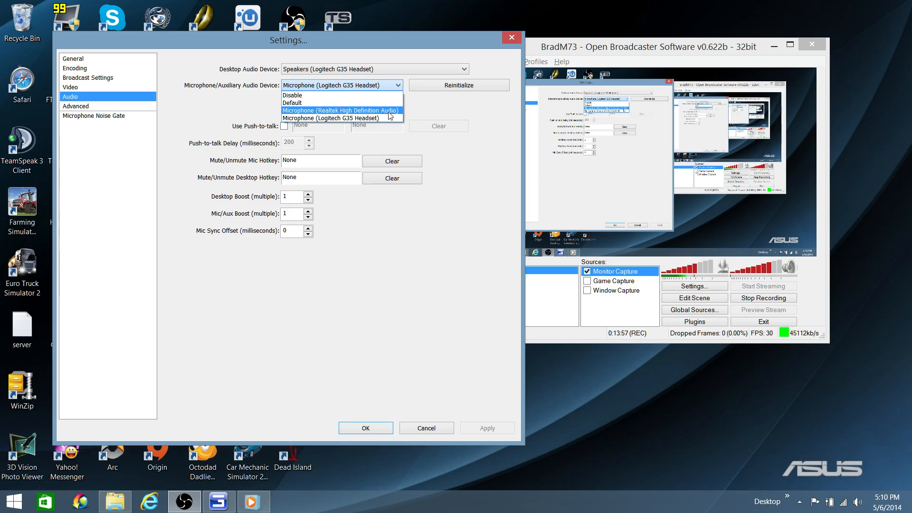
left_click(355, 119)
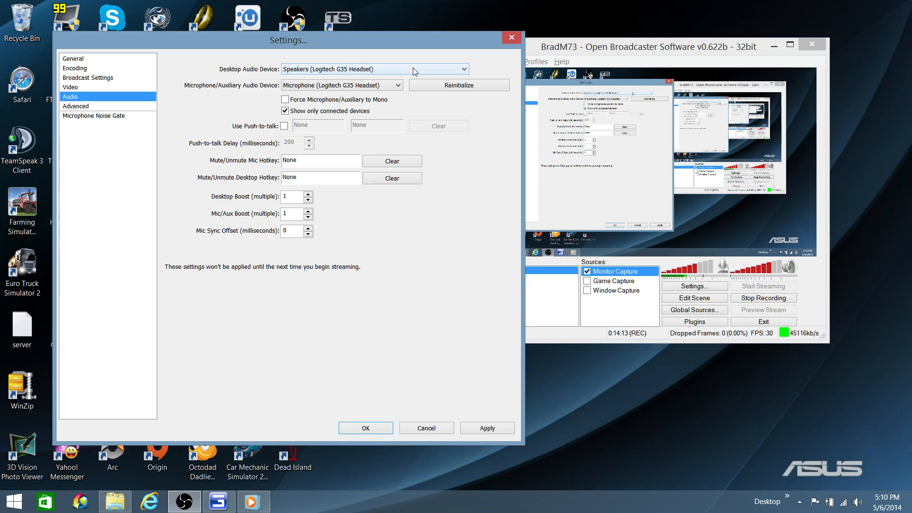
Step: Discard the audio changes, review the Advanced and Microphone Noise Gate settings, and close the program settings without saving
left_click(117, 105)
left_click(467, 291)
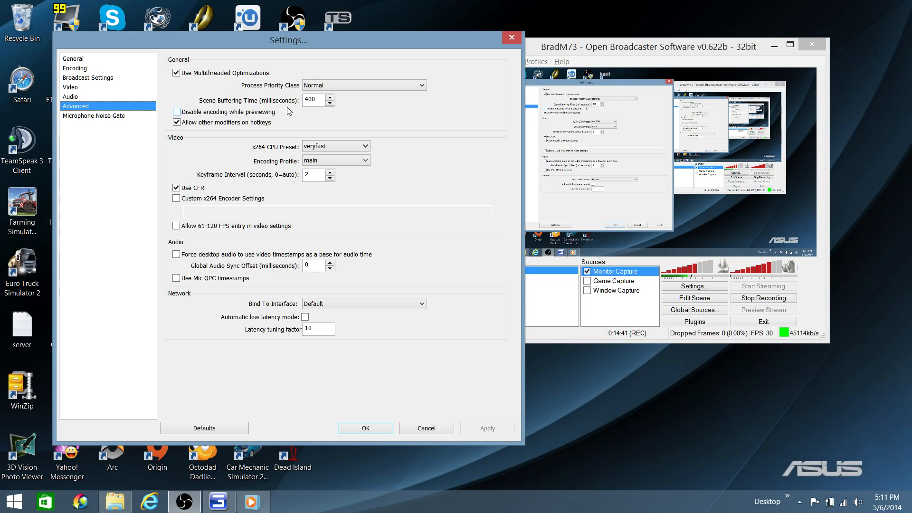
left_click(128, 119)
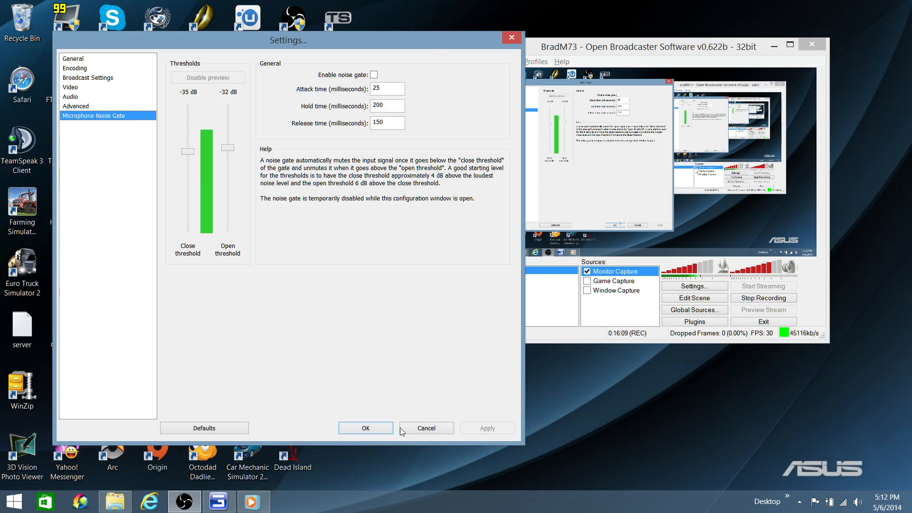
left_click(416, 429)
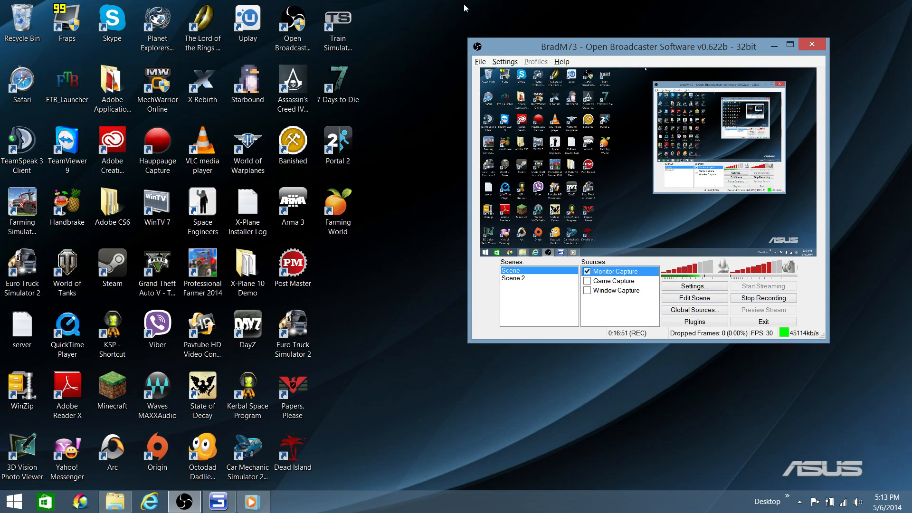
Step: Check the Open Broadcaster Software desktop shortcut's compatibility properties for the option to run the program as an administrator, and close them
left_click(295, 18)
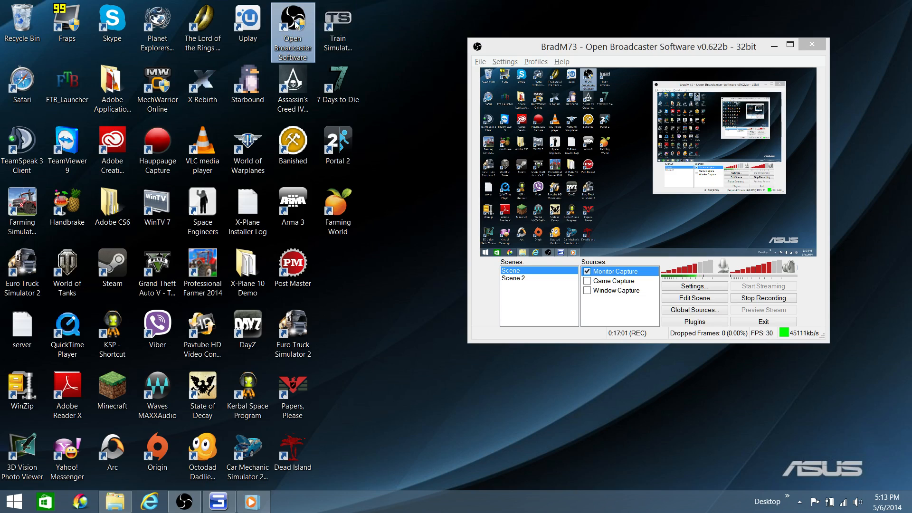
right_click(295, 24)
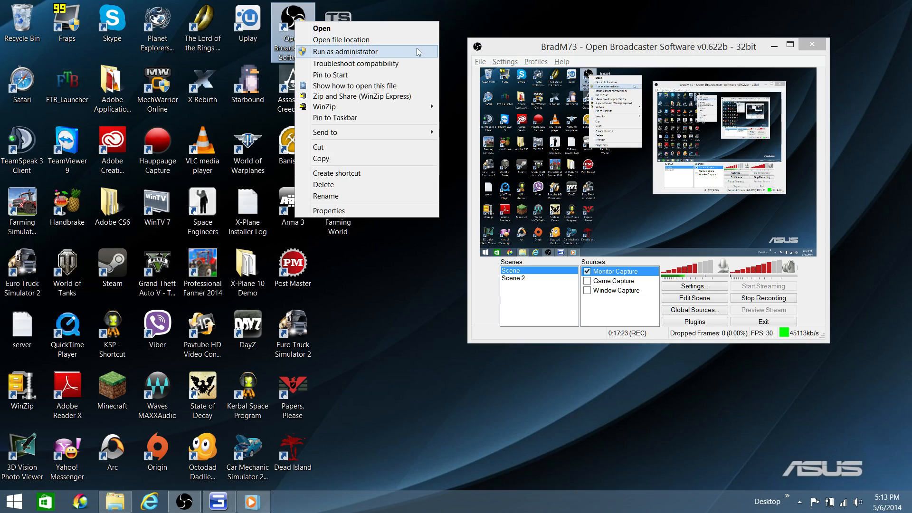
left_click(357, 211)
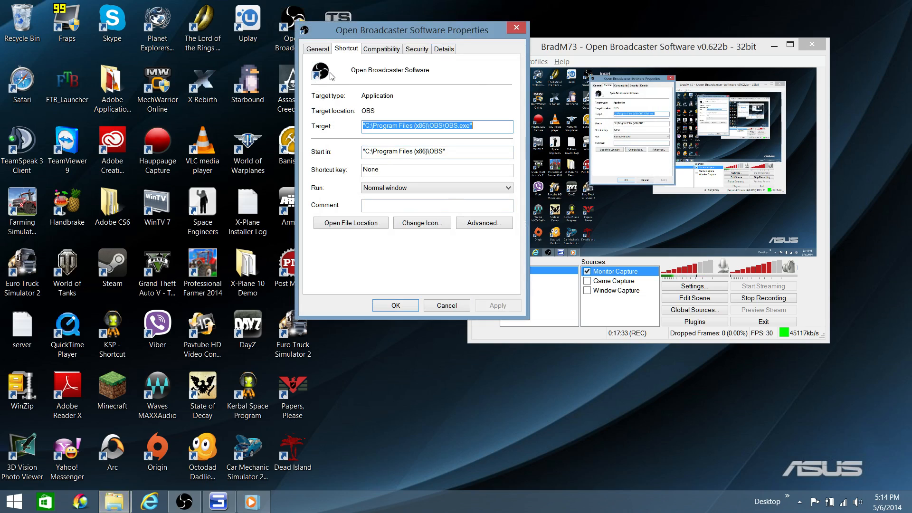
left_click(390, 52)
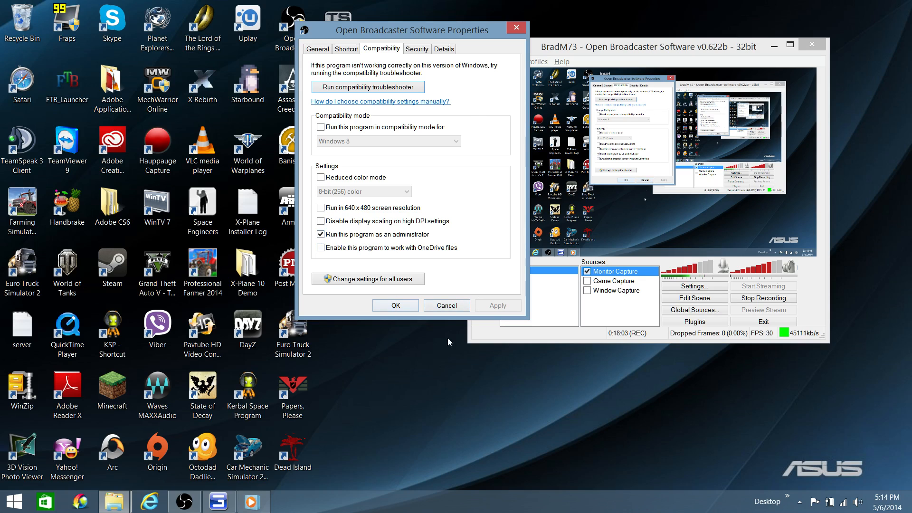
left_click(399, 305)
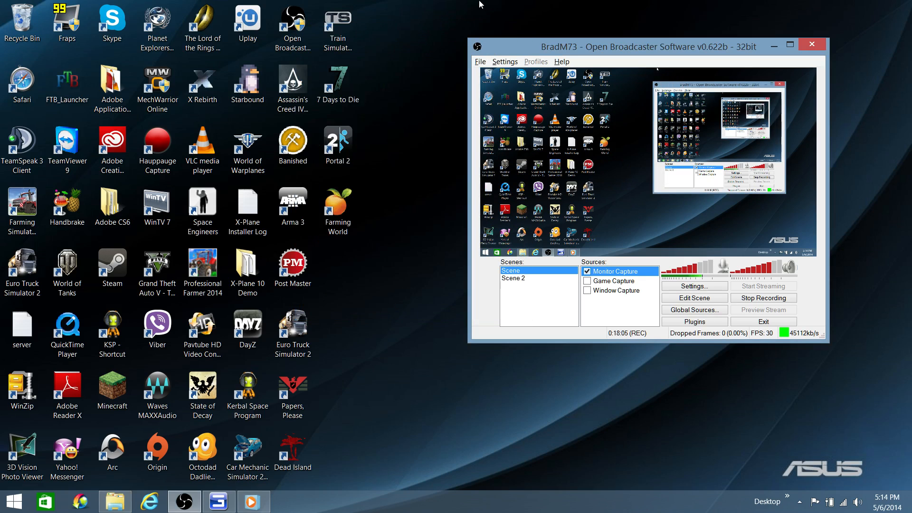